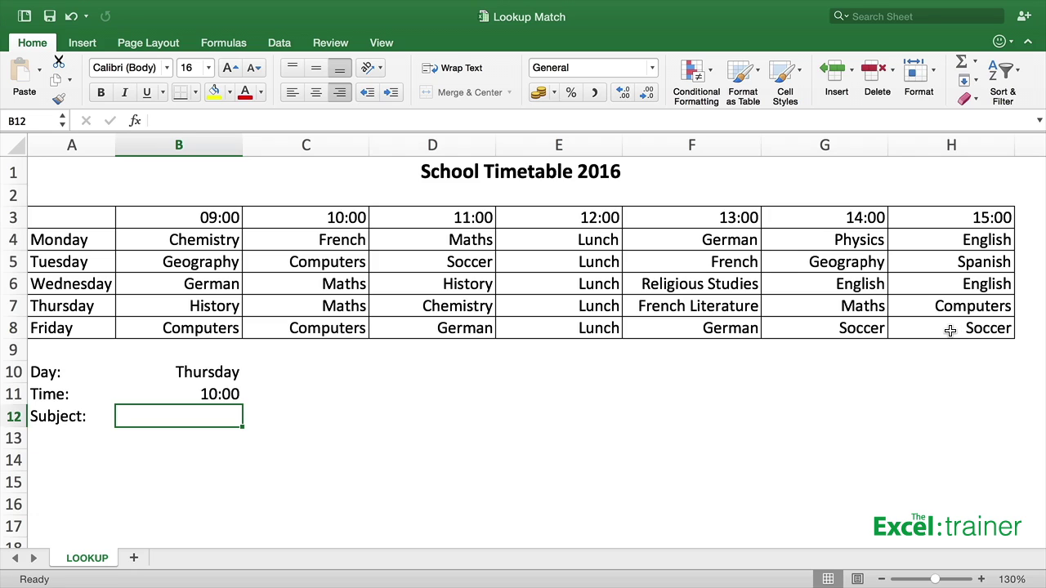
Step: Start =VLOOKUP(B10,A4:H8, in B12, using Day cell B10 and timetable A4:H8
text(=)
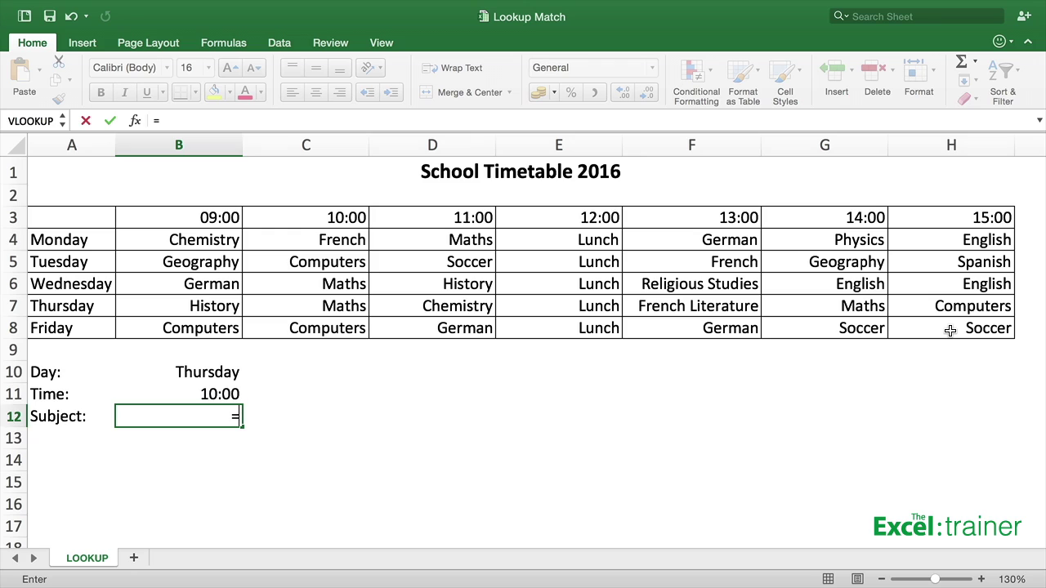
text(vlookup)
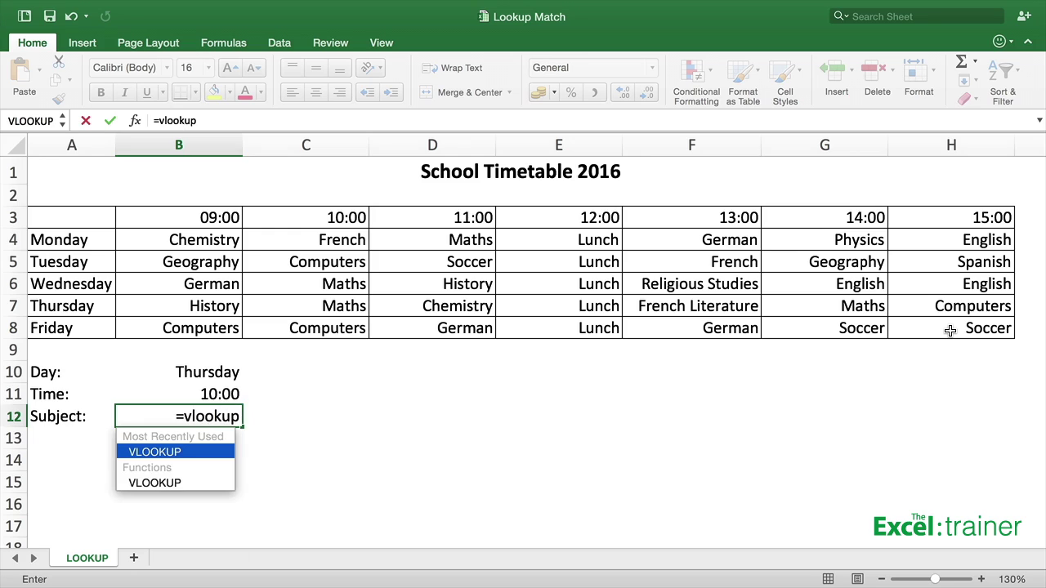
text(()
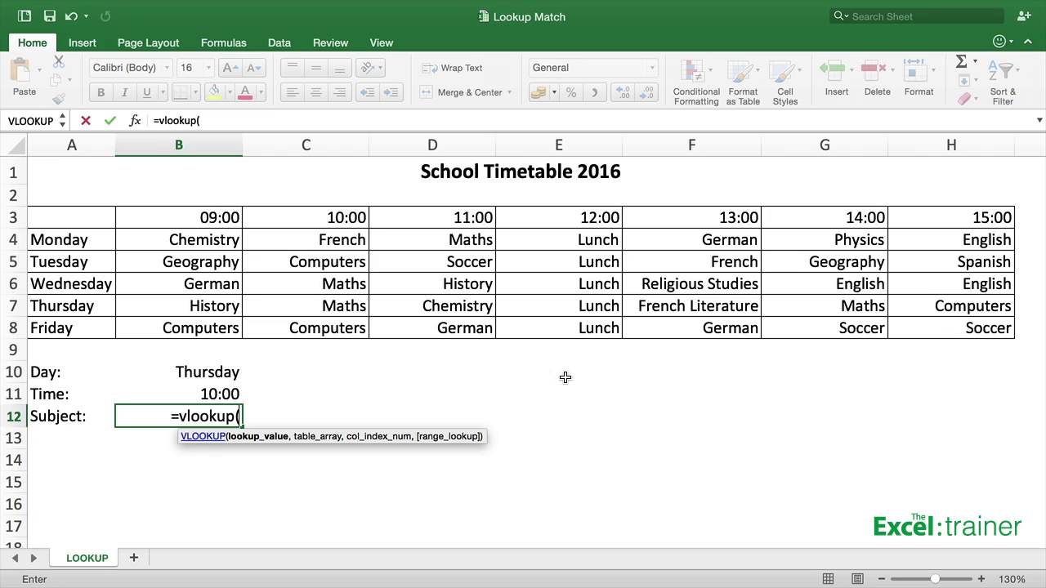
click(207, 373)
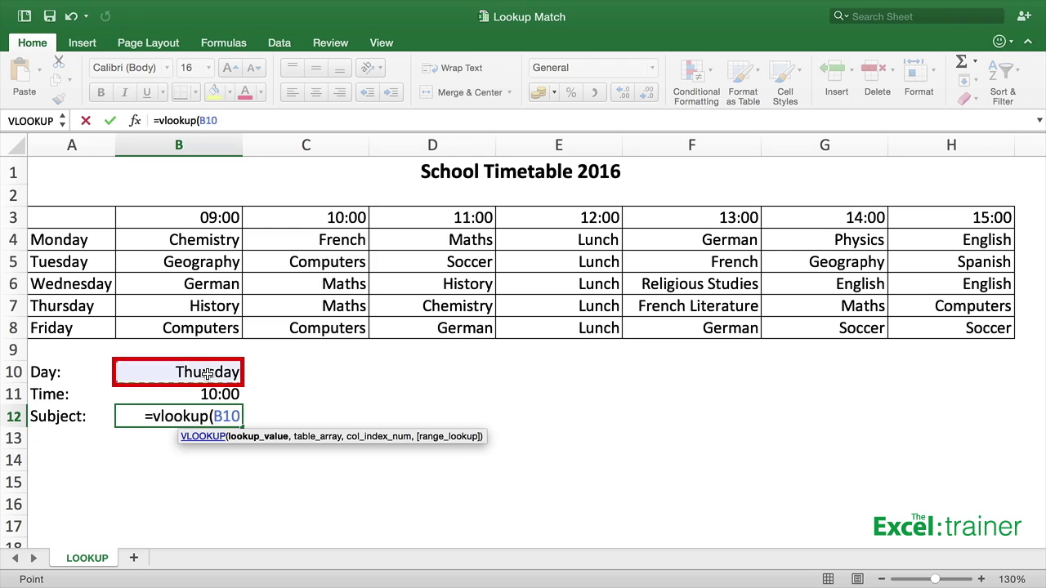
text(,)
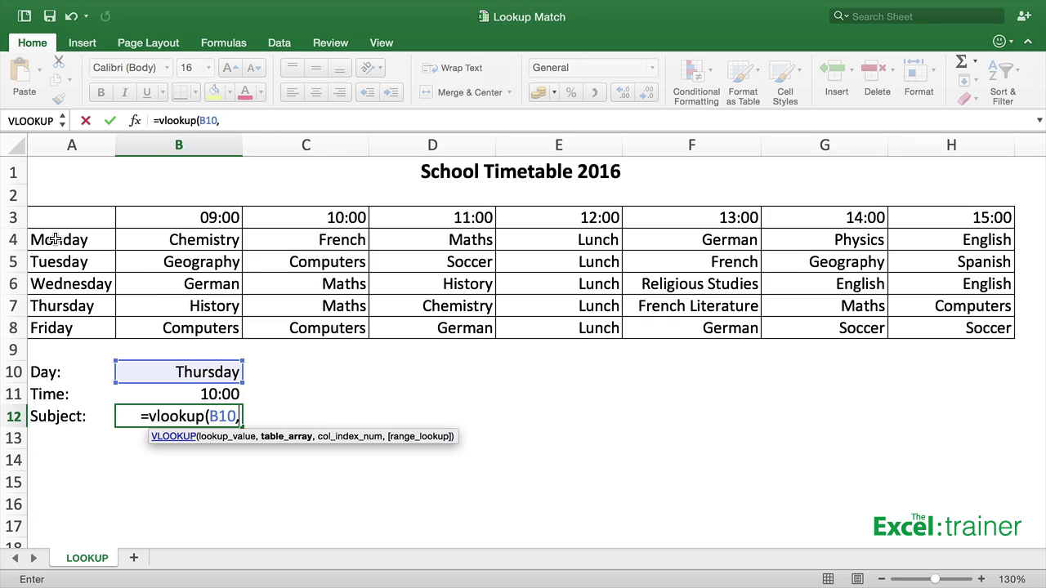
mouse_move(56, 238)
mouse_down()
mouse_move(325, 279)
mouse_move(719, 312)
mouse_move(993, 311)
mouse_move(939, 326)
mouse_up()
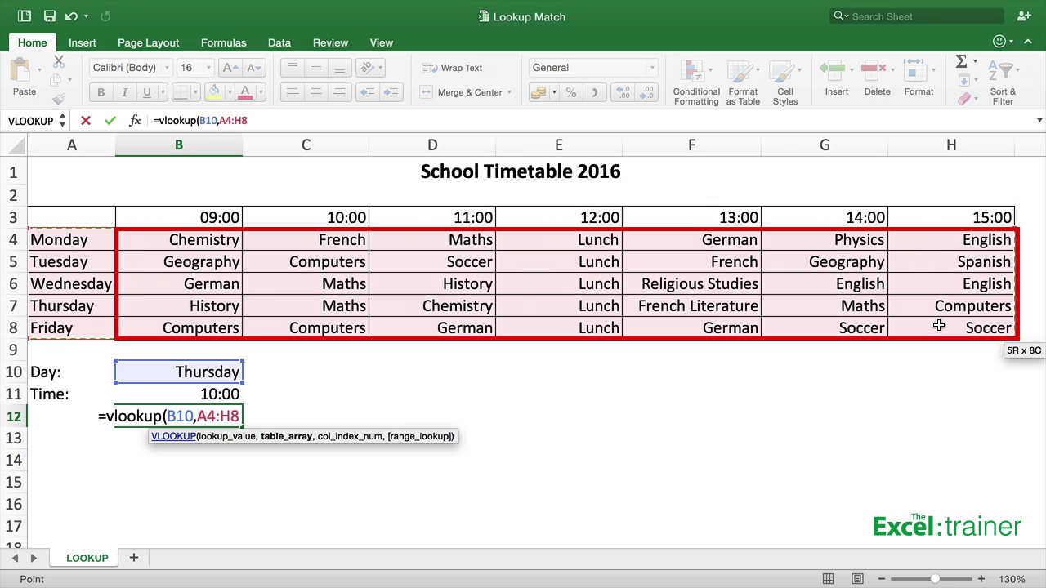
Step: Add column index 3 so the formula reads =vlookup(B10,A4:H8,3,
text(,)
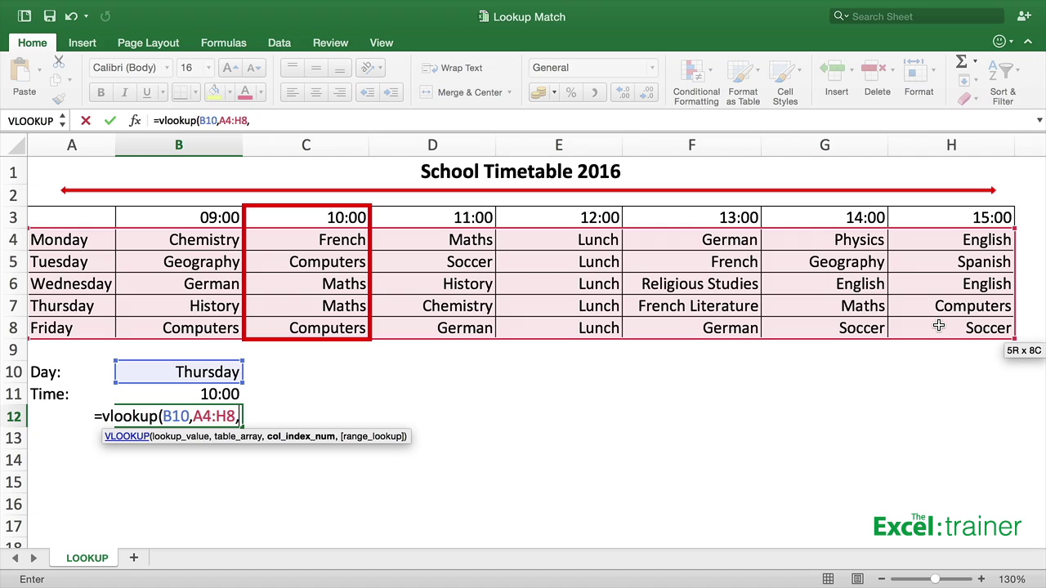
text(3,)
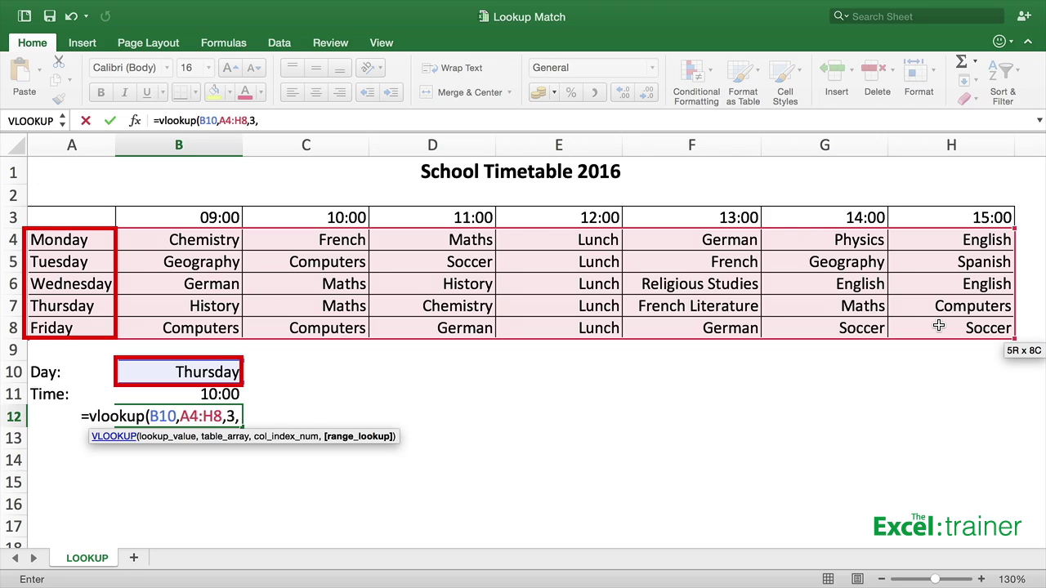
Step: Complete the formula as =VLOOKUP(B10,A4:H8,3,FALSE), returning Maths
text(fal)
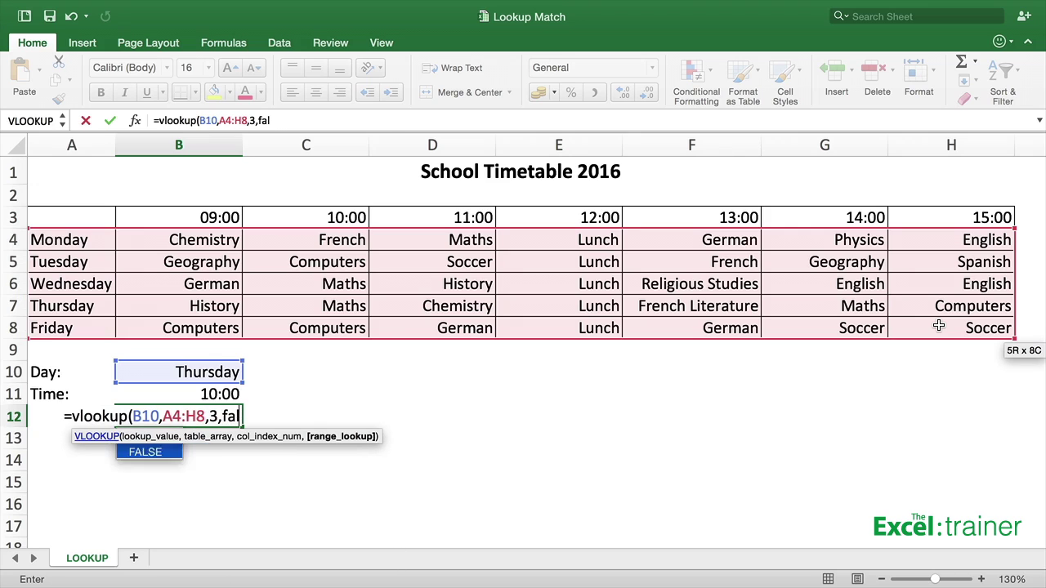
text(se))
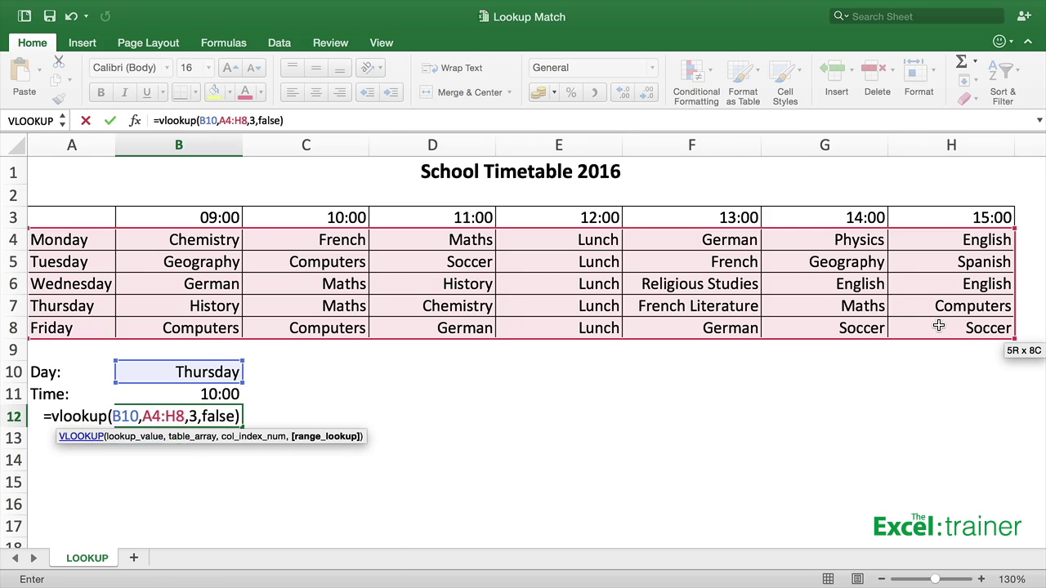
key(Return)
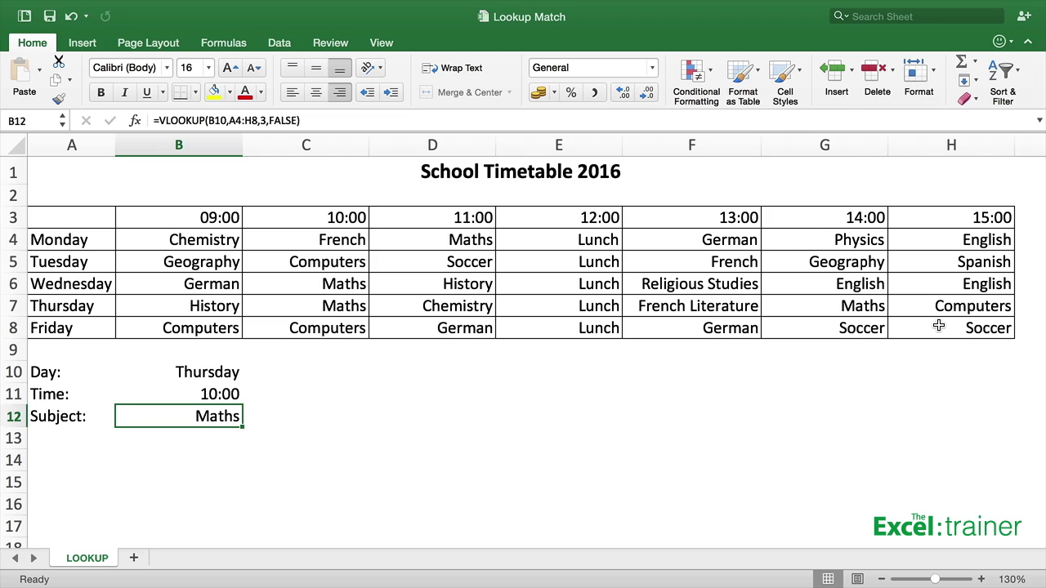
Step: Set Day B10 to Friday and Time B11 to 12:00, then select Subject B12
key(Up)
key(Up)
text(F)
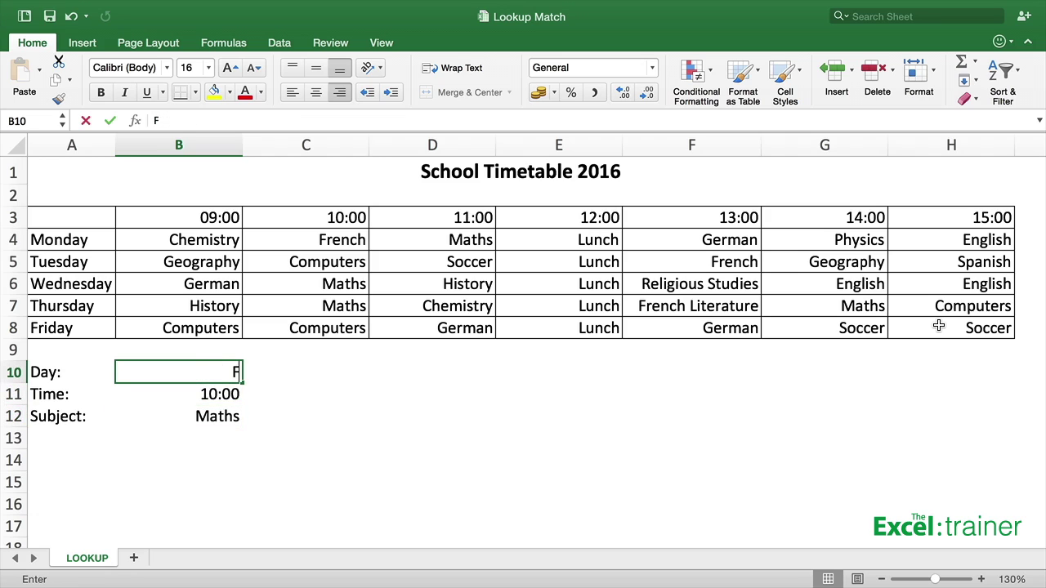
text(riday)
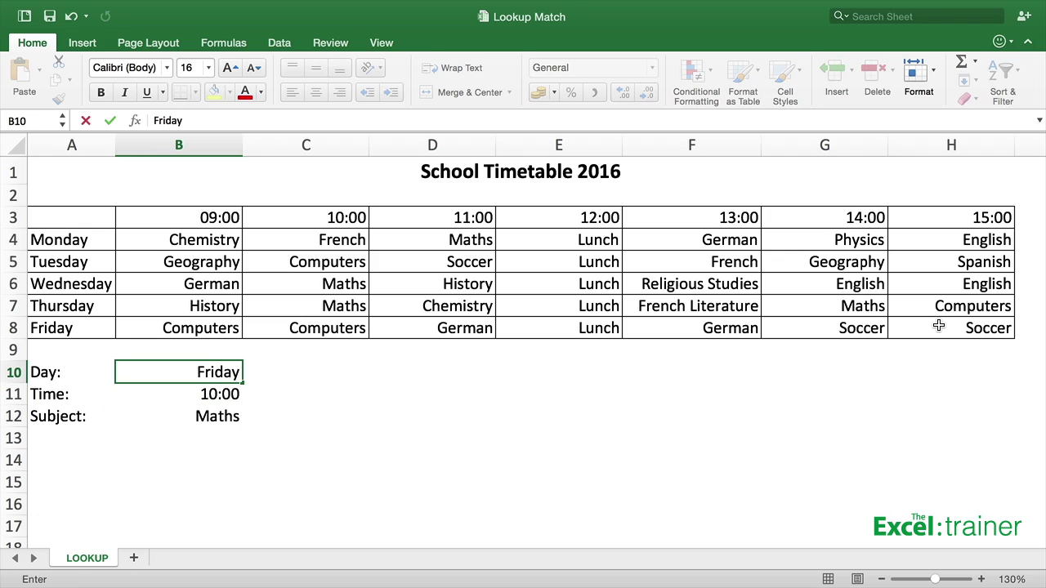
key(Return)
text(12:00)
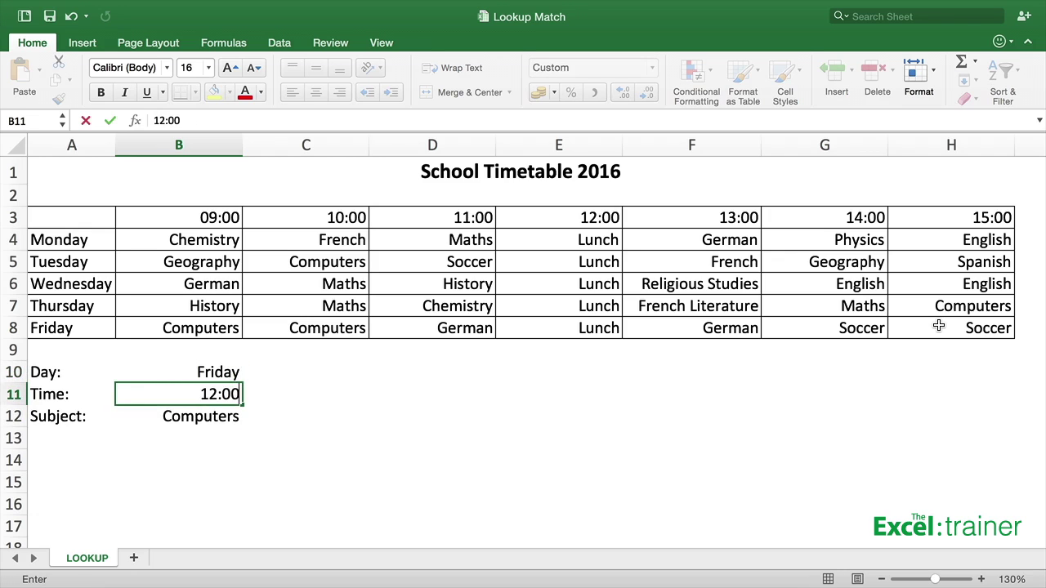
key(ctrl+Return)
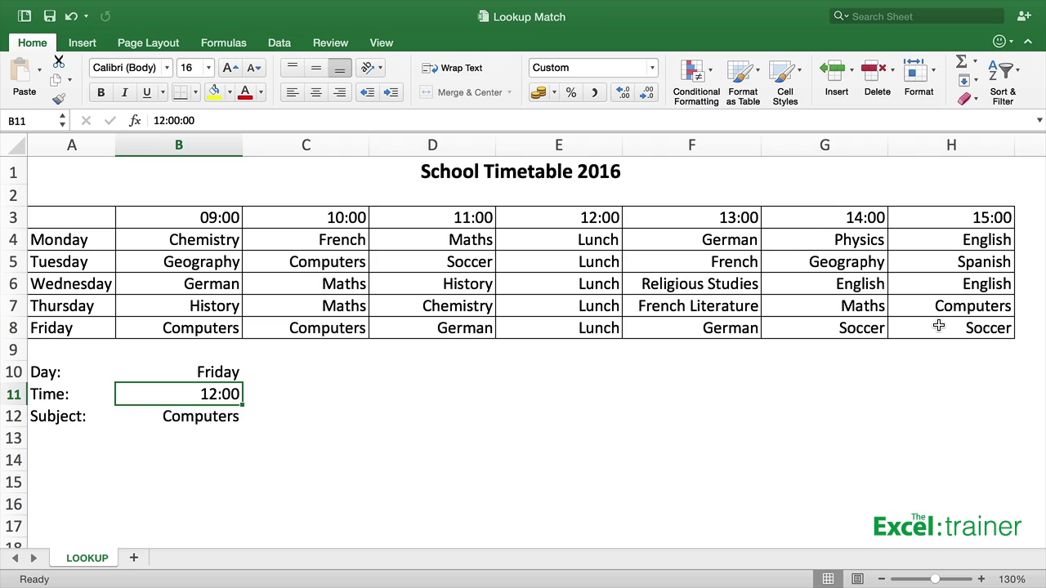
key(Down)
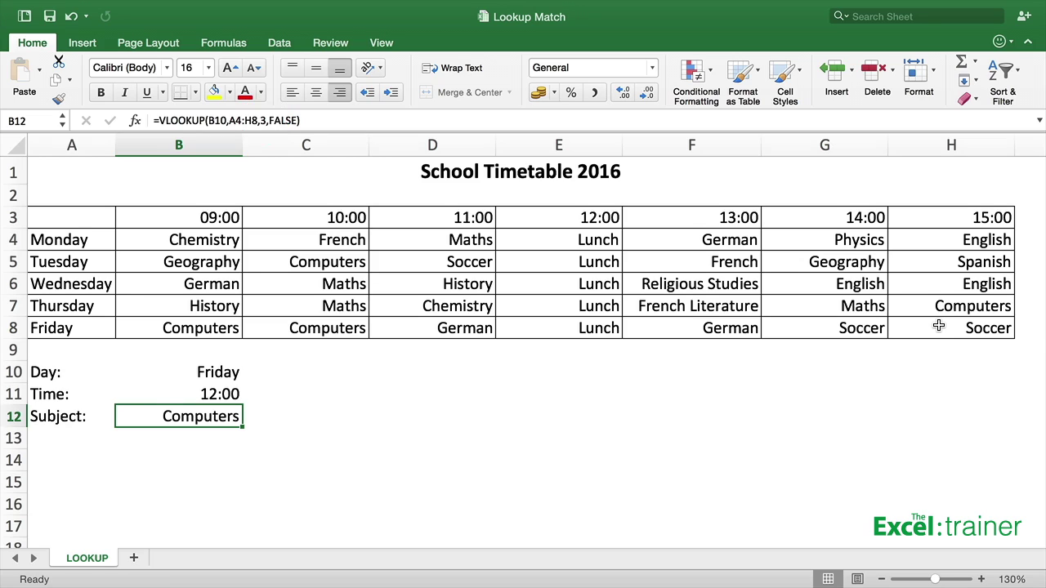
scroll(939, 326, down, 1)
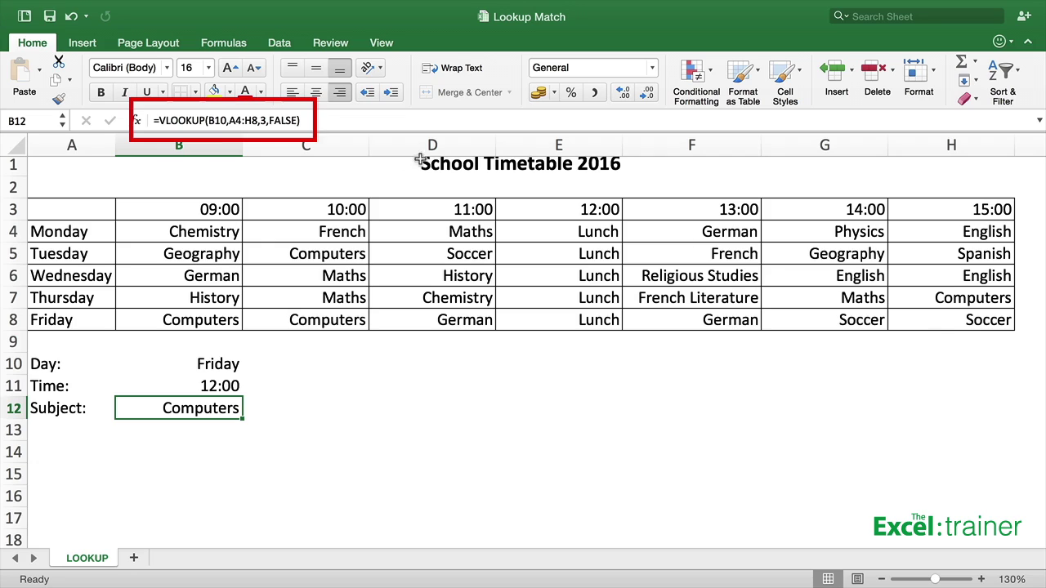
Step: Change the Subject VLOOKUP's column index from 3 to 5 so it returns Lunch
click(260, 121)
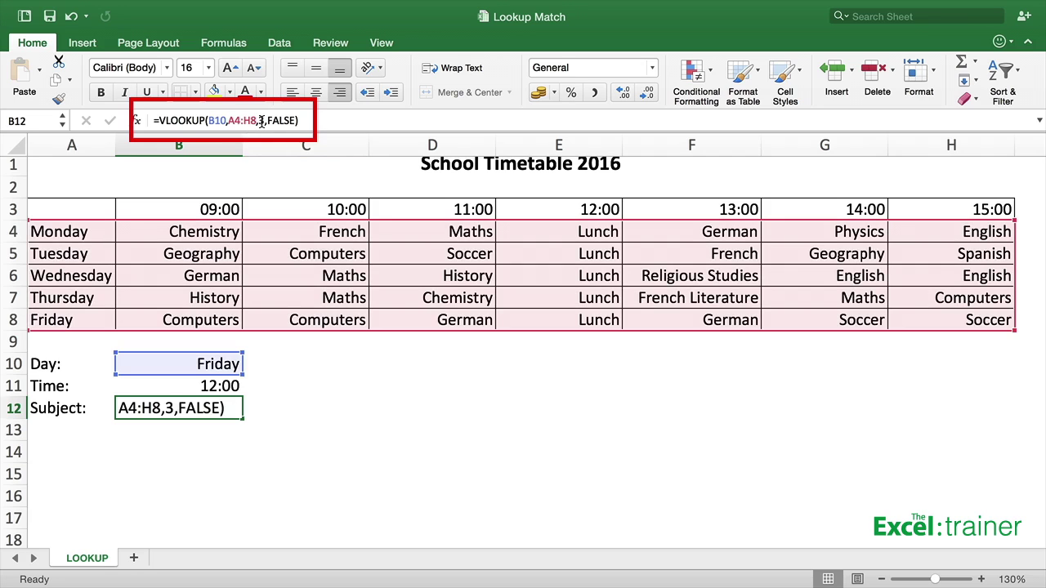
double_click(261, 121)
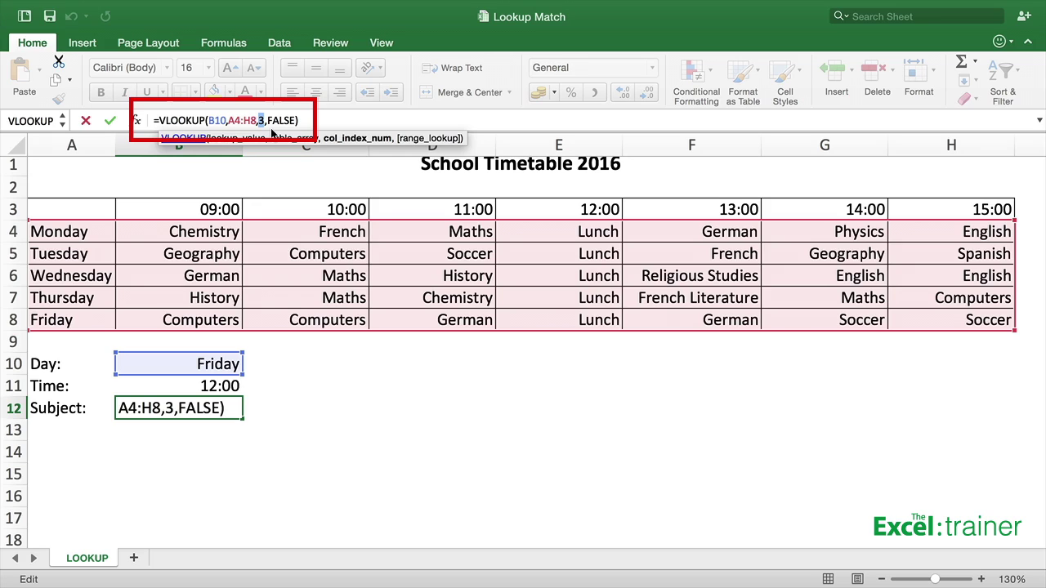
text(5)
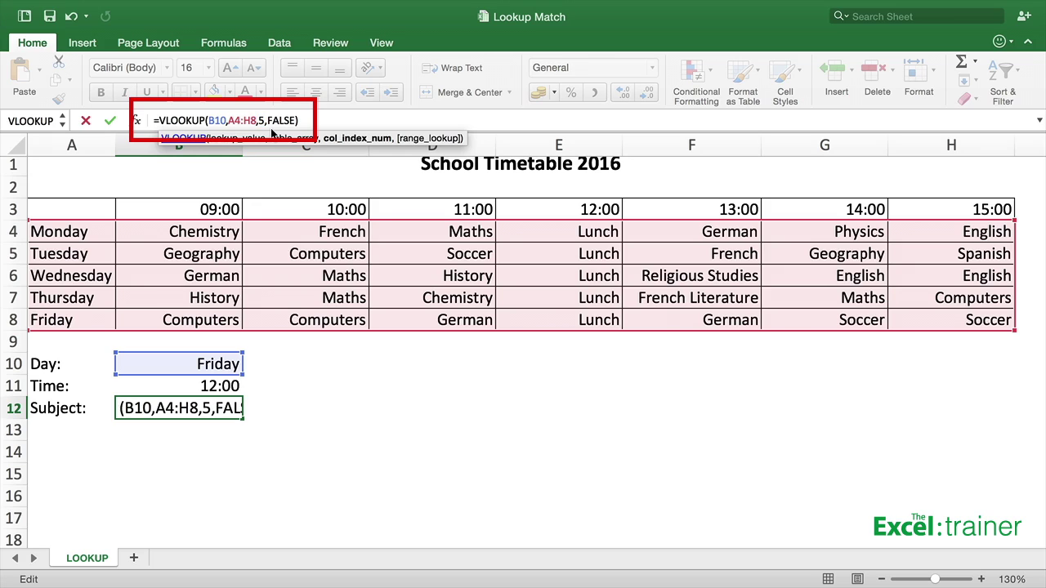
key(Return)
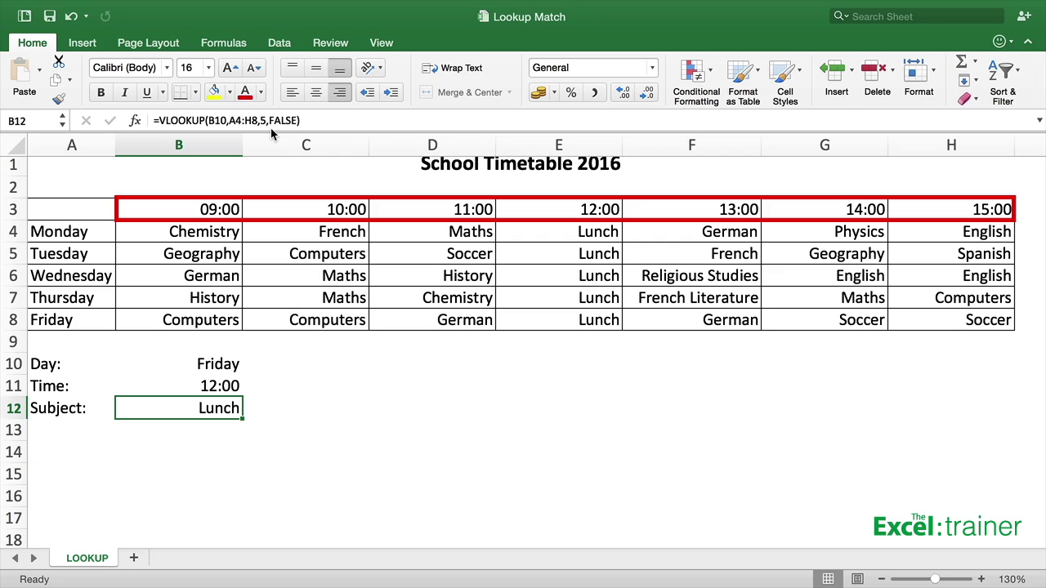
click(207, 449)
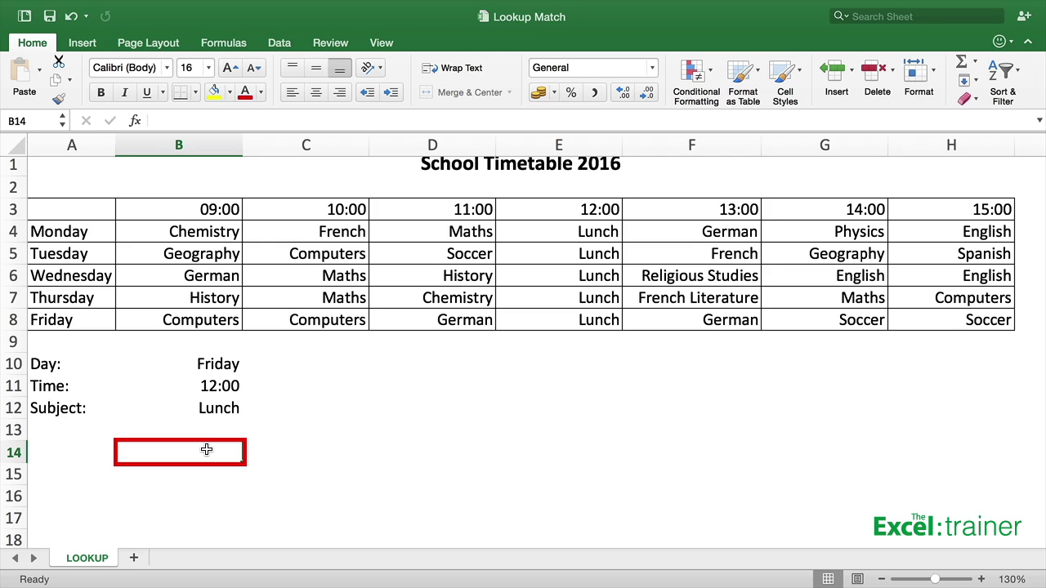
Step: Test =MATCH(B11,B3:H3,0) in B14, which returns 4, then undo it
text(=m)
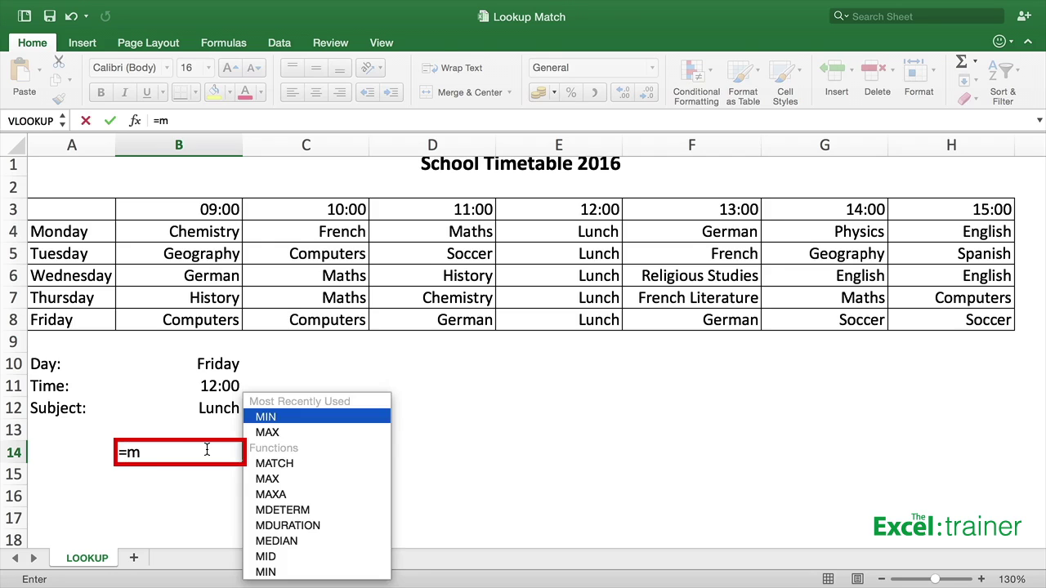
text(atch()
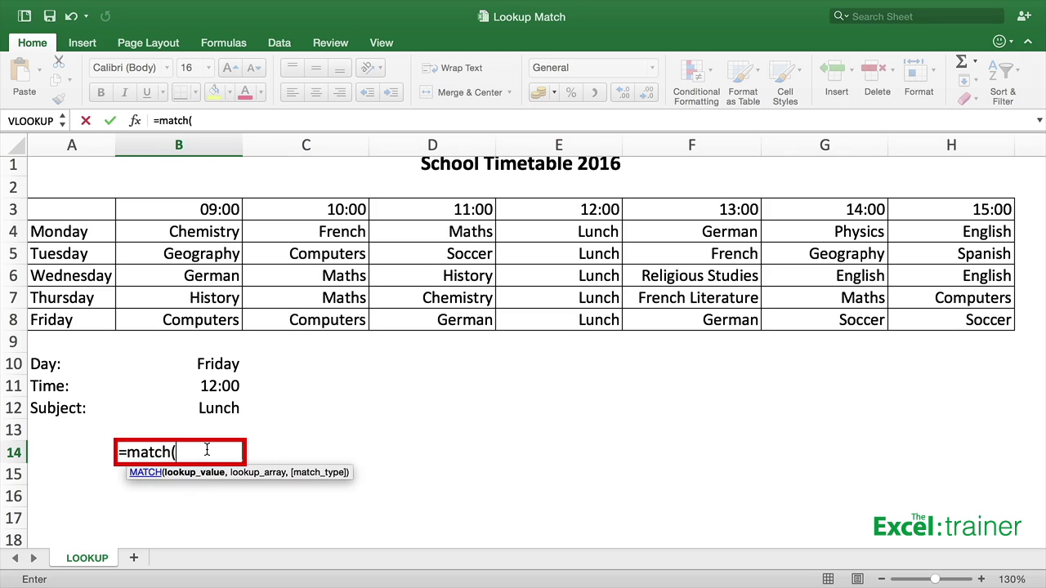
click(225, 386)
text(,)
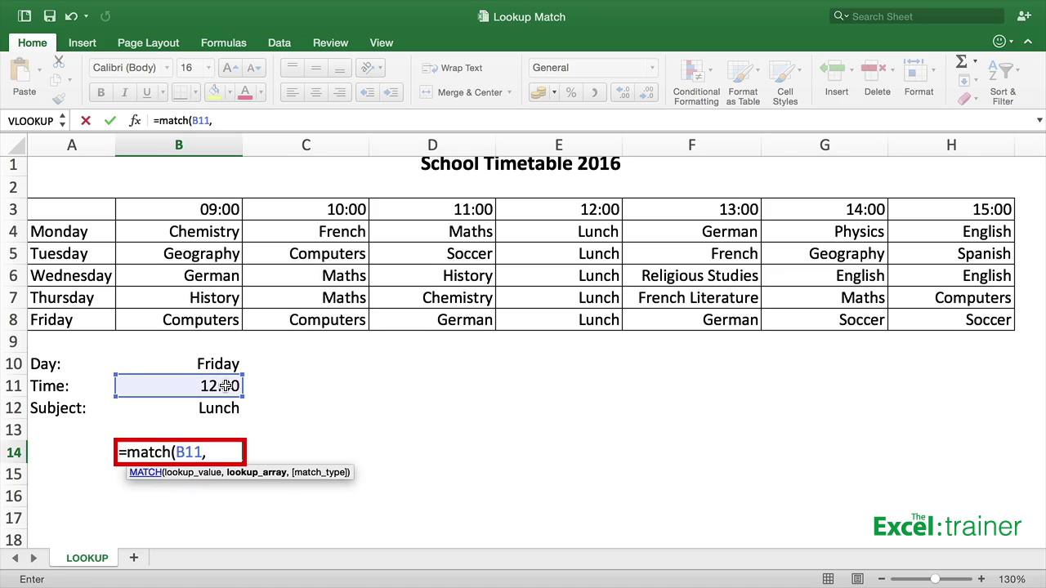
drag(225, 211, 913, 211)
text(,)
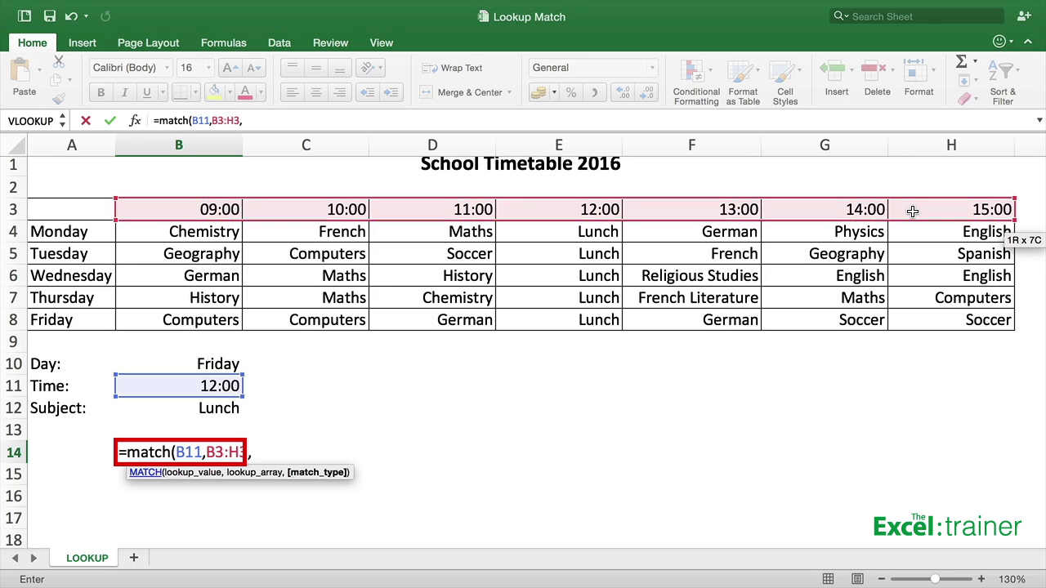
text(0))
key(Return)
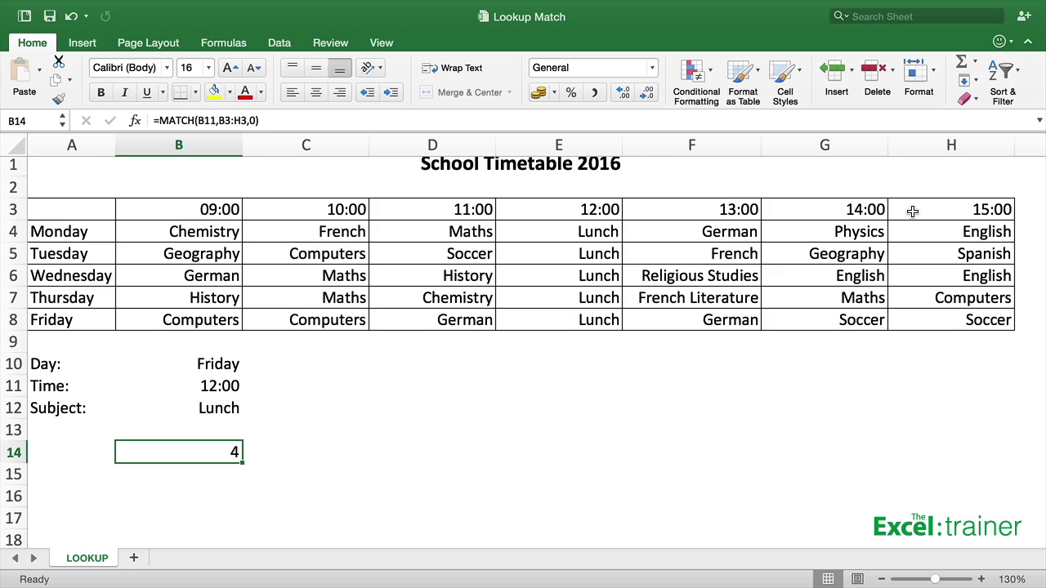
key(super+z)
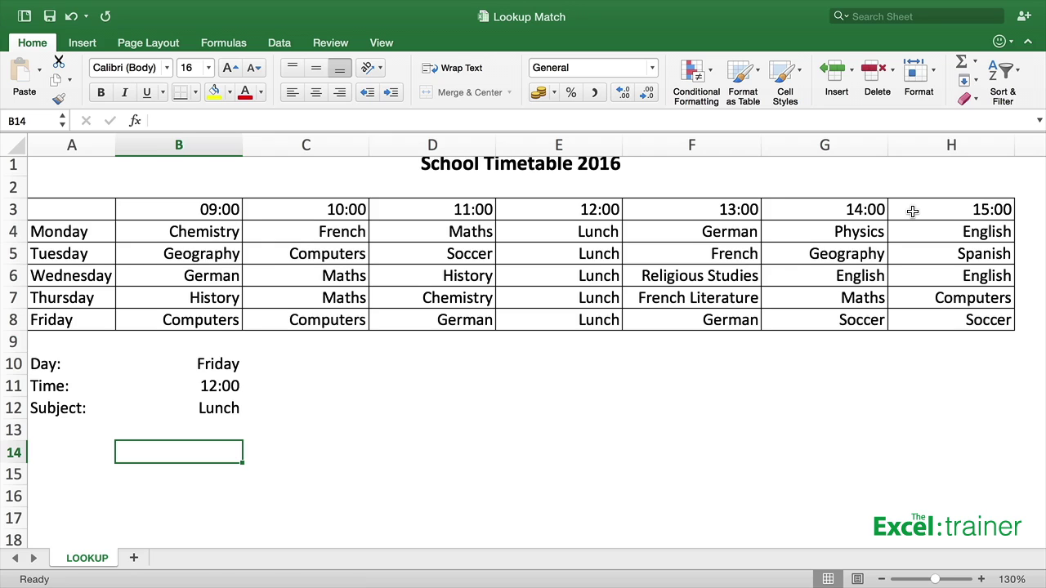
Step: Replace column index 5 in B12 with MATCH(B11,B3:H3,0), making Subject show German
key(super+z)
click(226, 415)
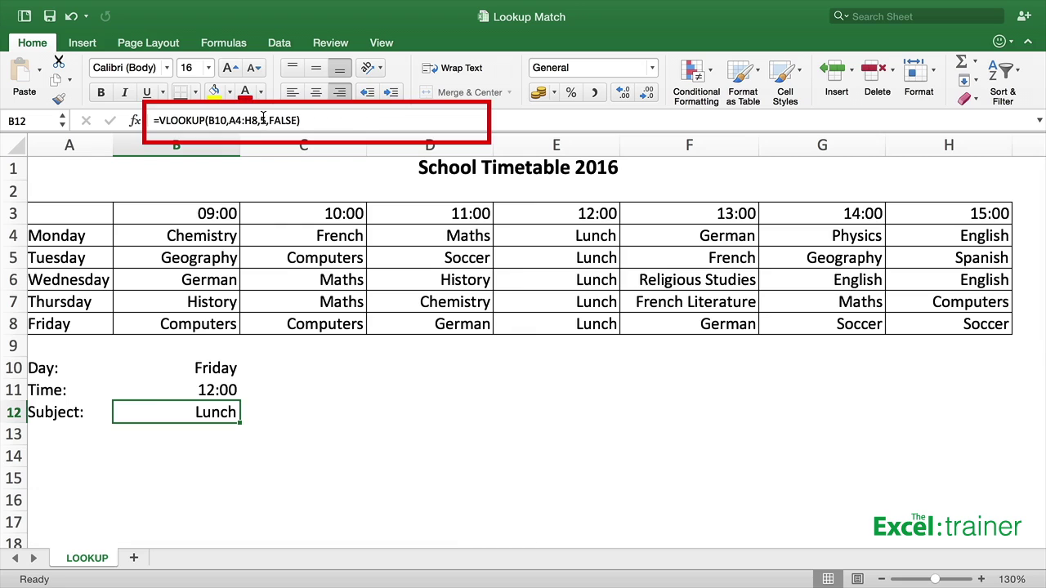
click(260, 120)
double_click(262, 120)
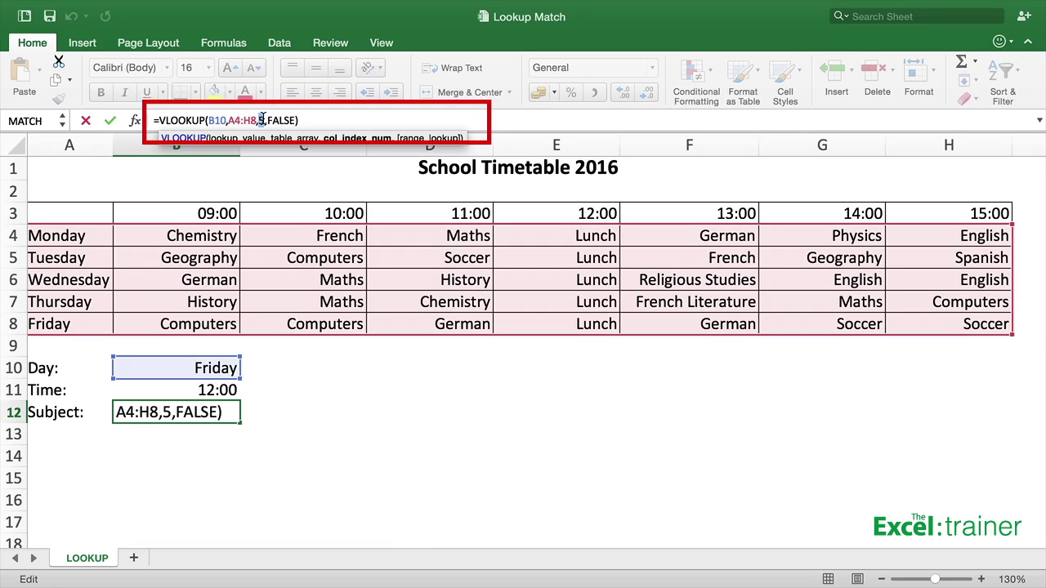
text(match)
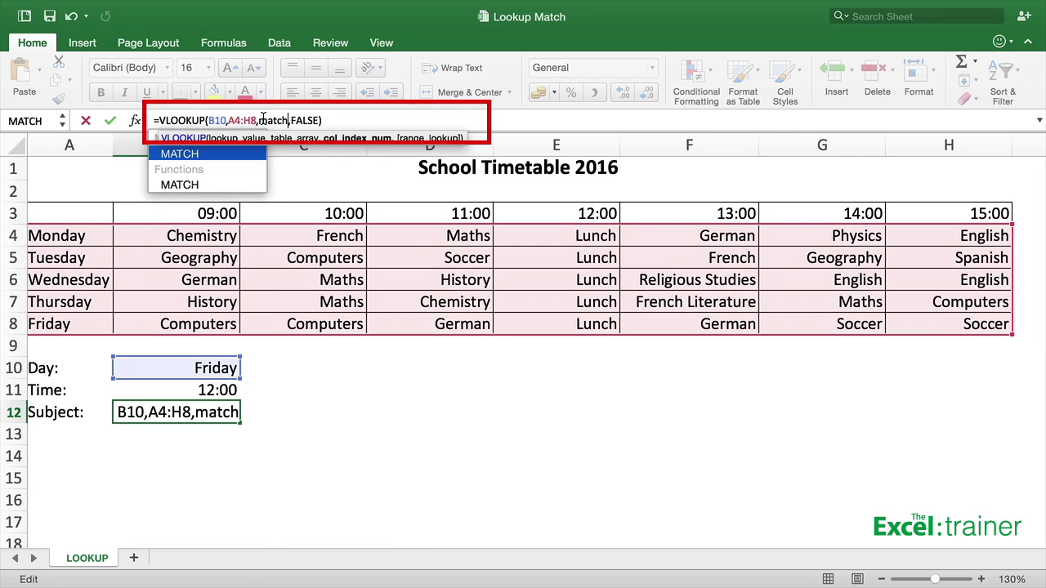
text(()
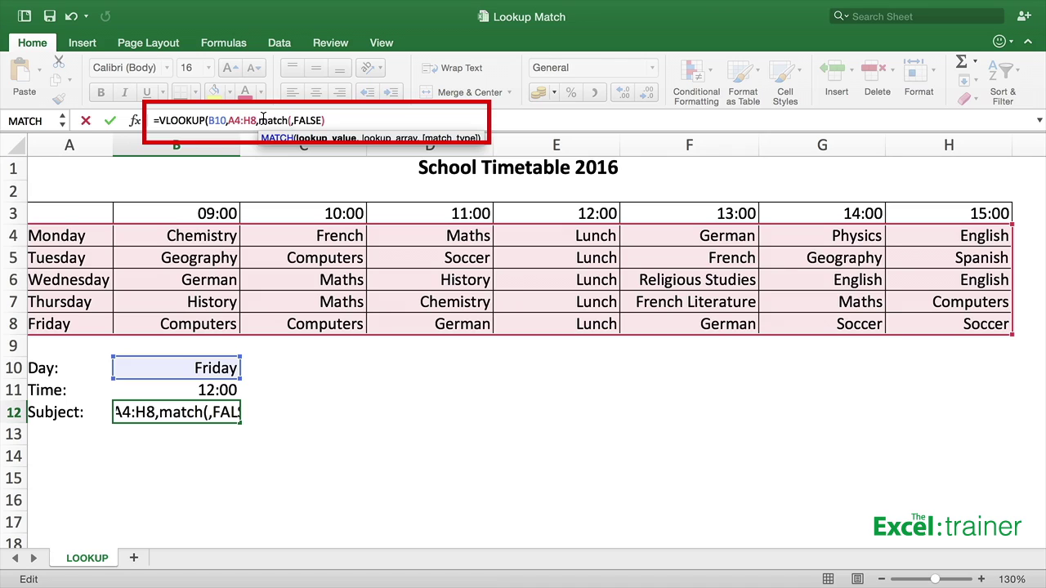
click(185, 389)
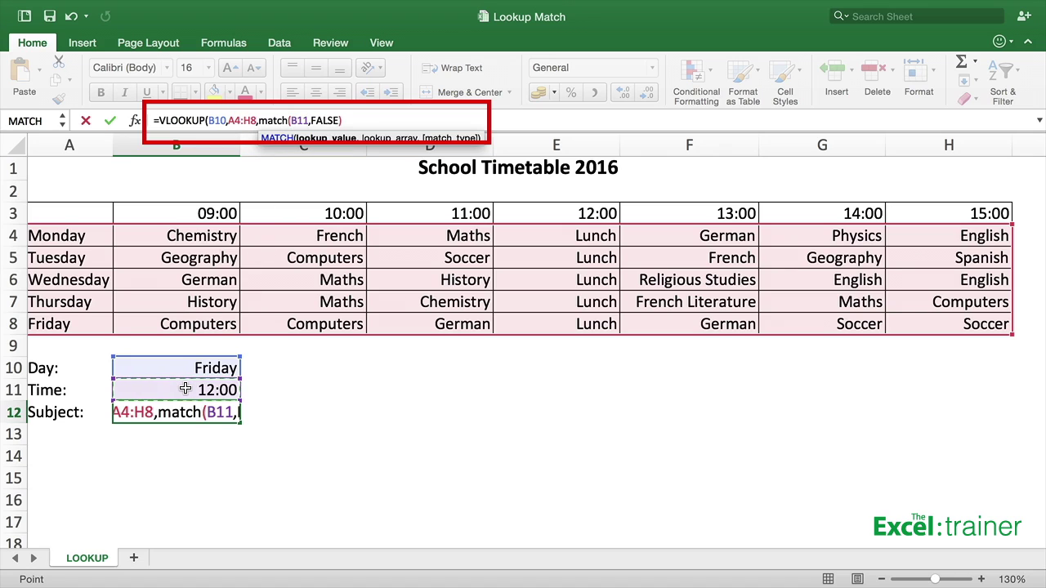
text(,)
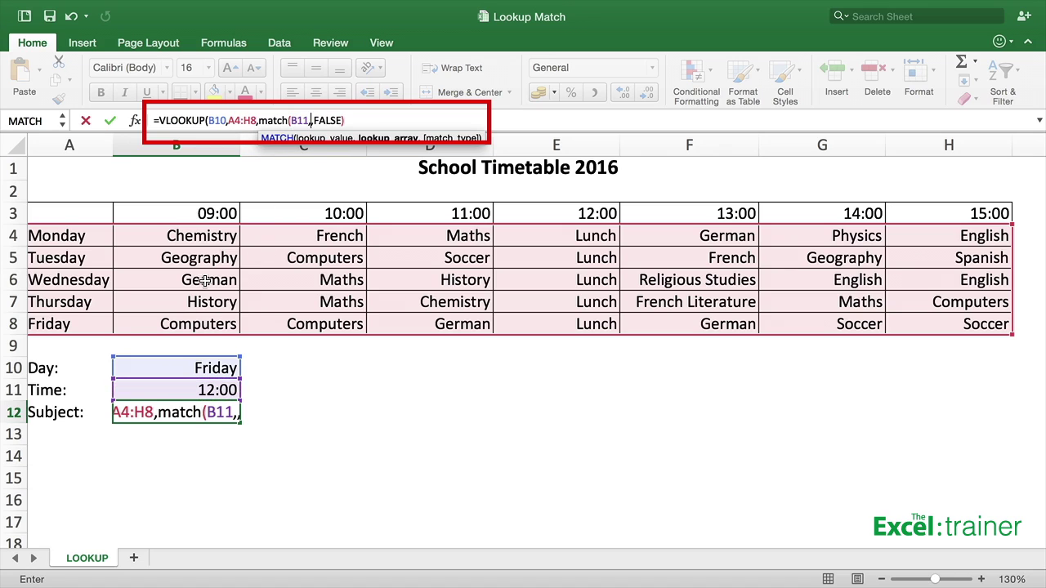
drag(208, 213, 915, 217)
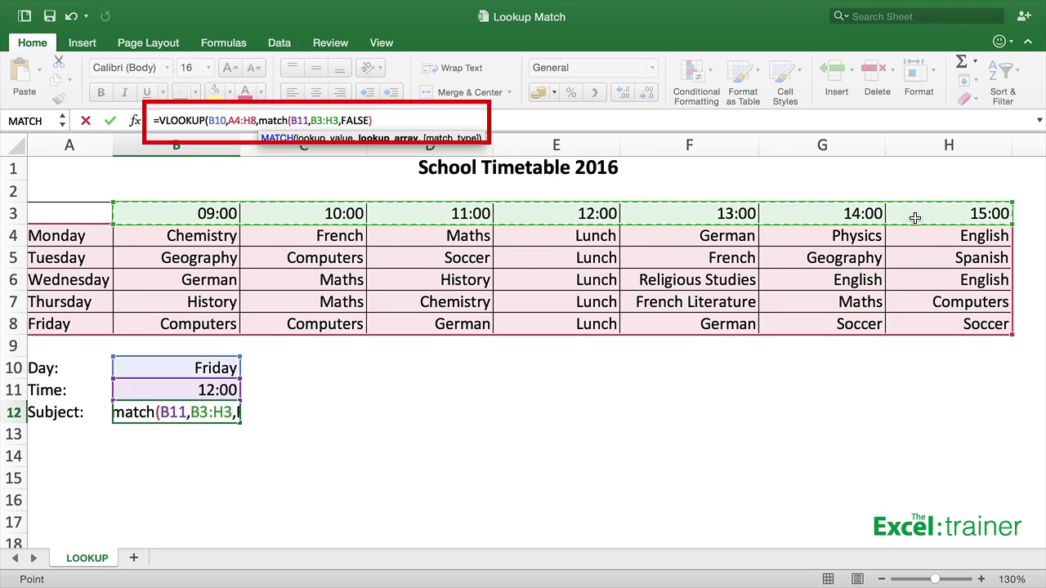
text(,)
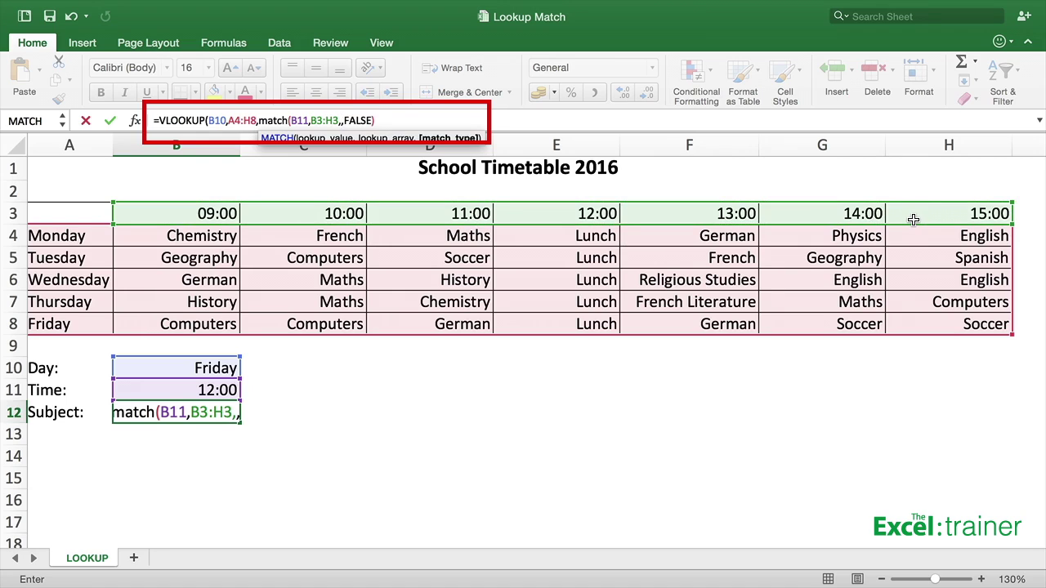
text(0))
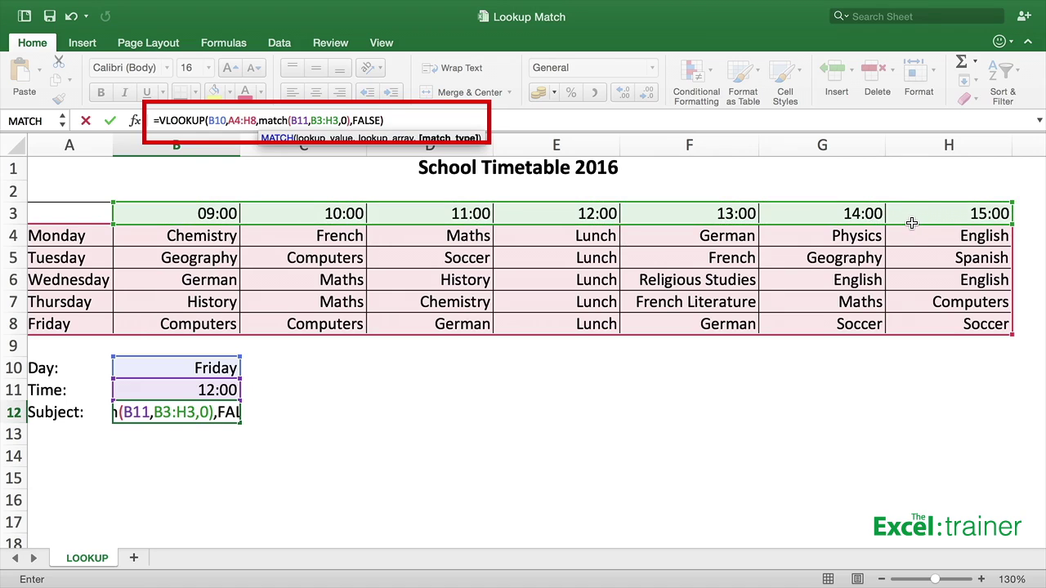
key(Return)
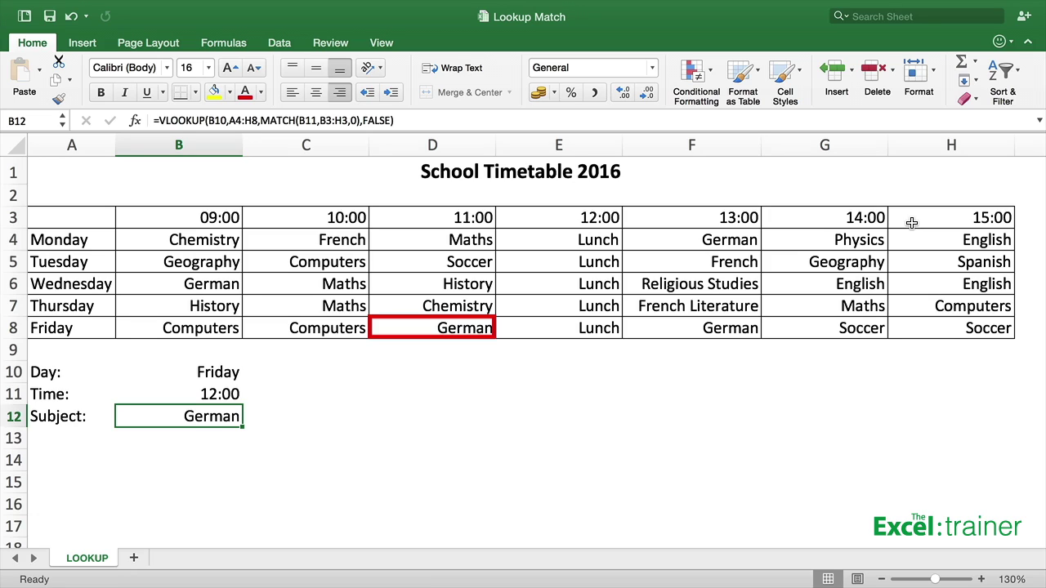
Step: Add +1 after MATCH(B11,B3:H3,0) in the Subject formula so it returns Lunch
click(358, 121)
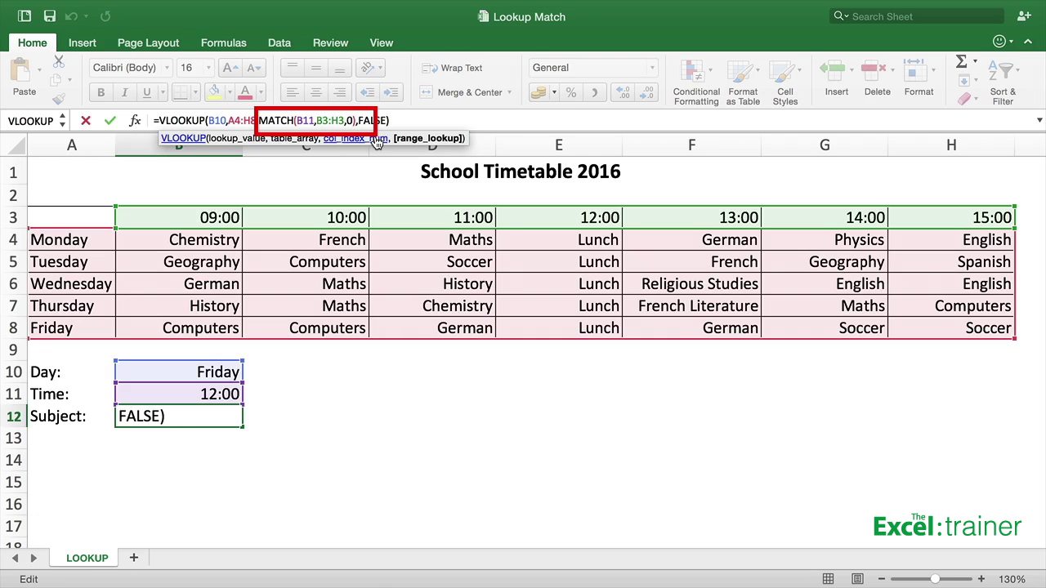
key(Left)
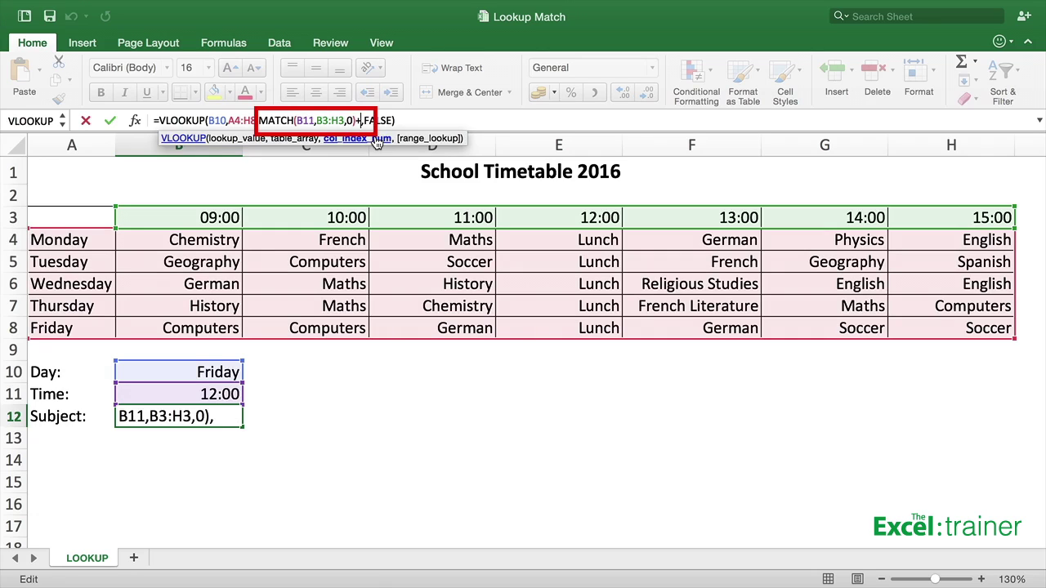
text(+1)
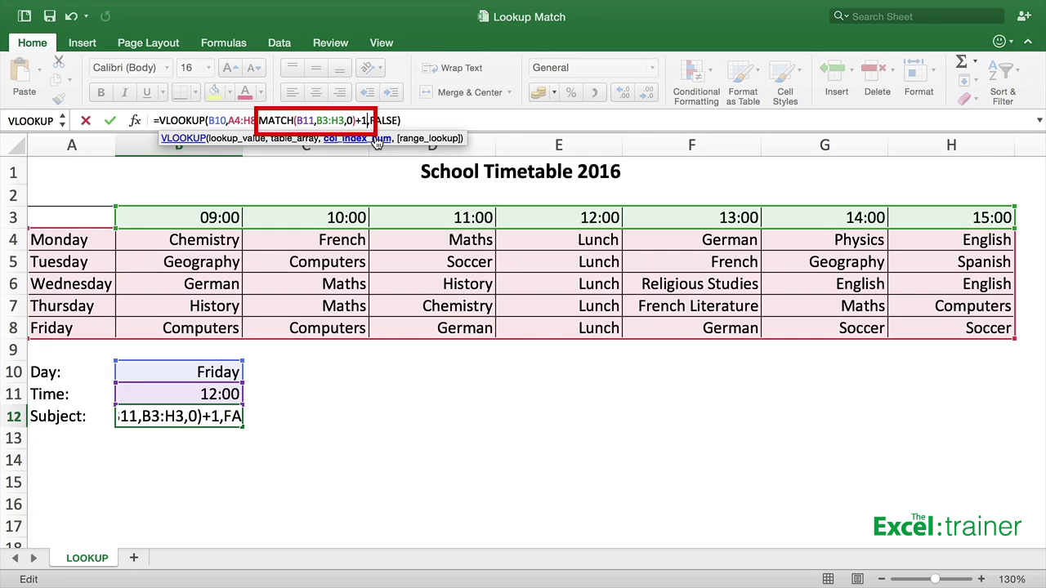
key(Return)
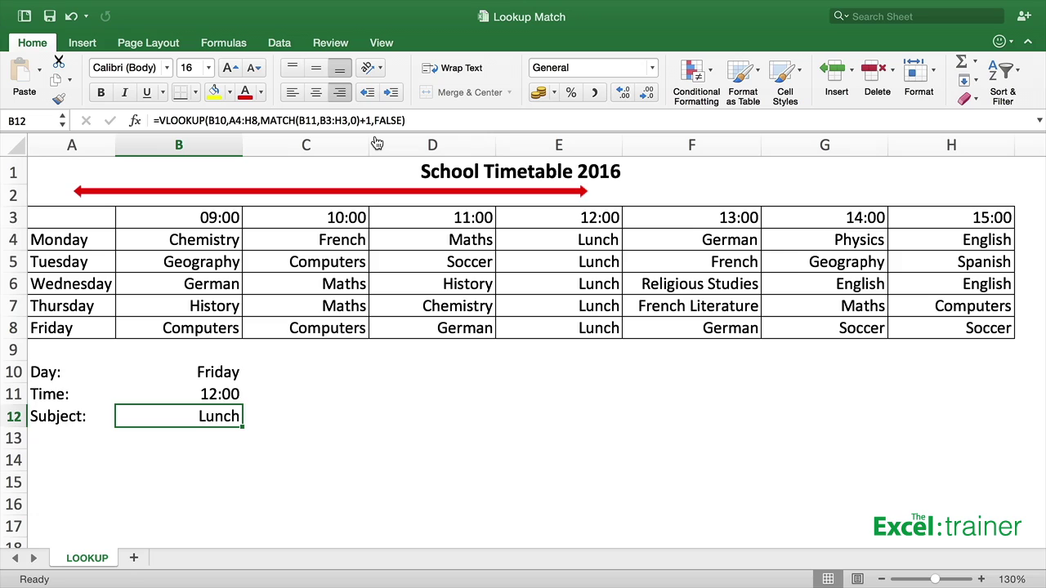
key(Up)
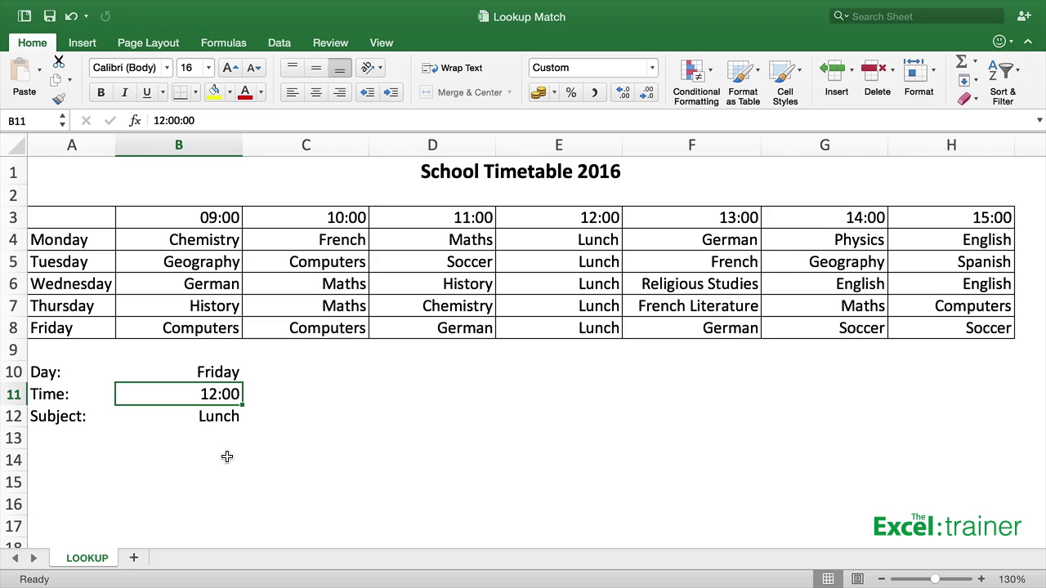
Step: Enter 11:30 as the Time and select Subject, which now shows #N/A
text(11:30)
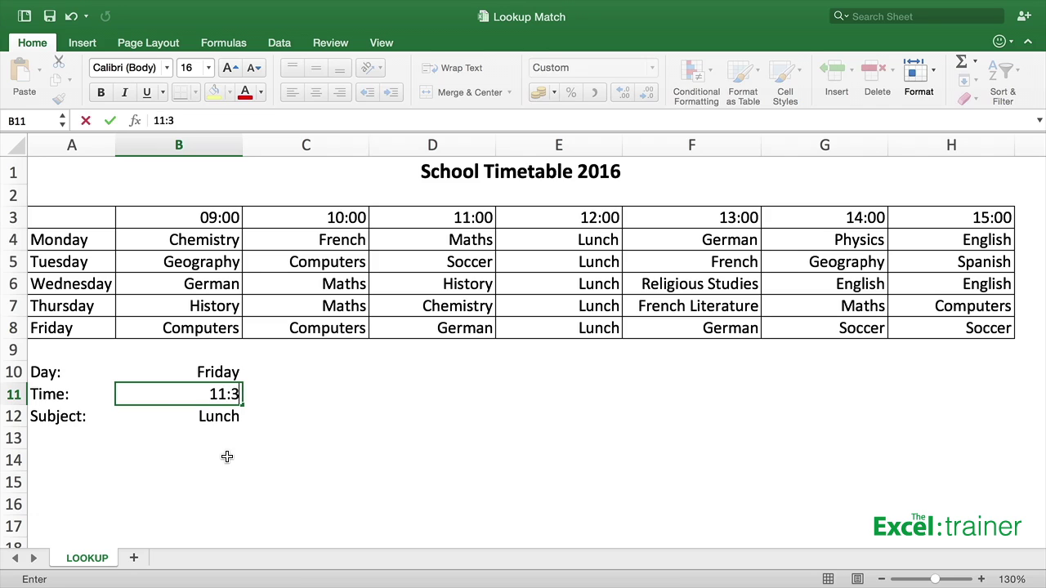
key(ctrl+Return)
key(Down)
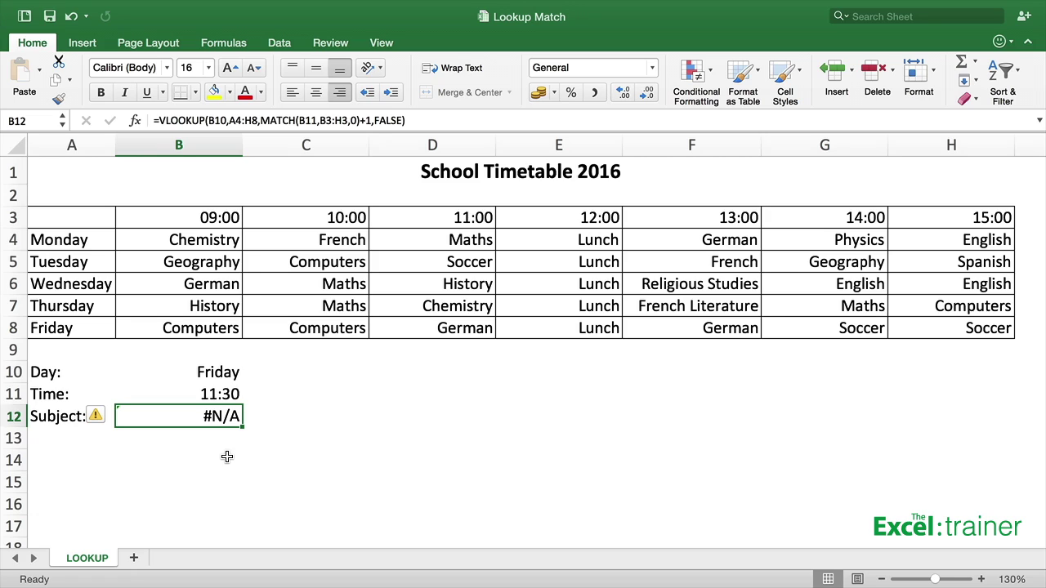
Step: Change MATCH's match type from 0 to 1, giving MATCH(B11,B3:H3,1)+1
click(352, 121)
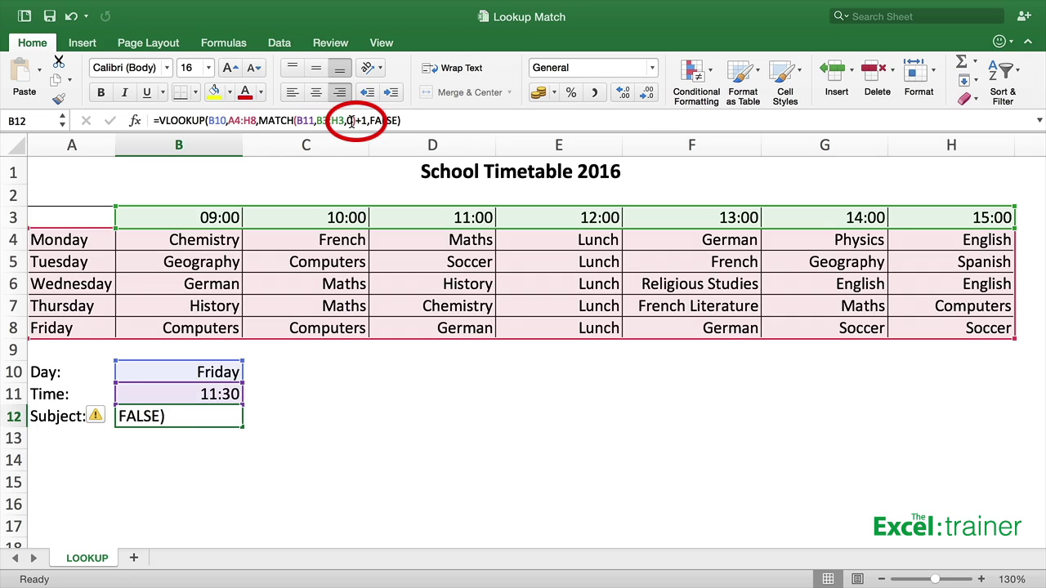
click(352, 121)
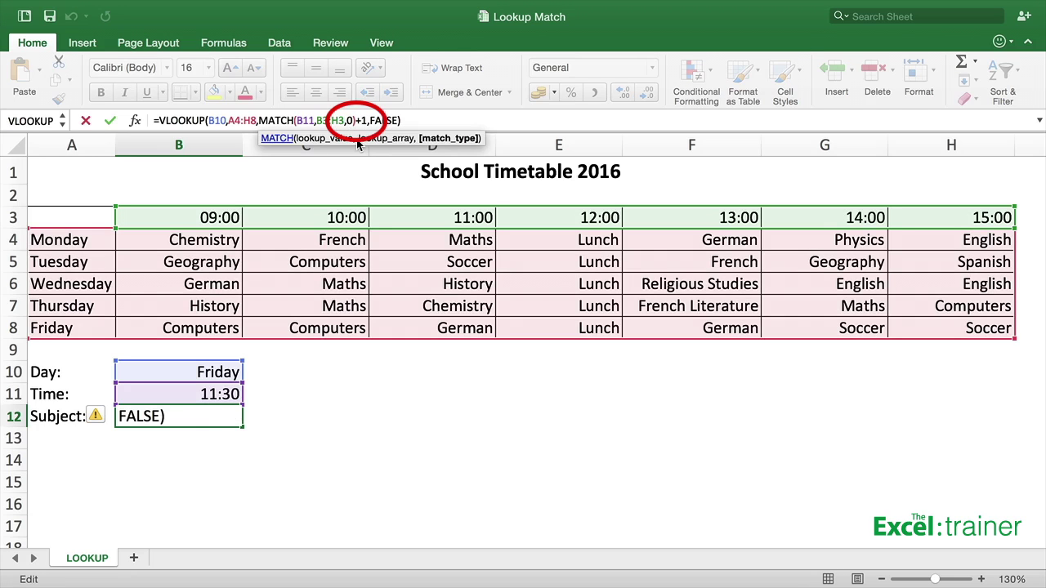
key(Left)
key(BackSpace)
text(1)
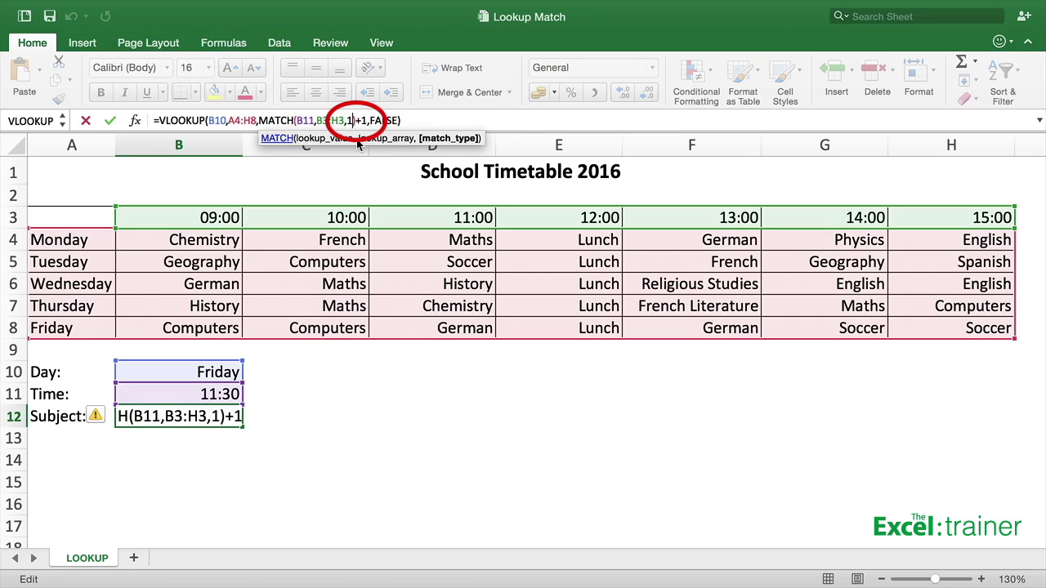
key(Return)
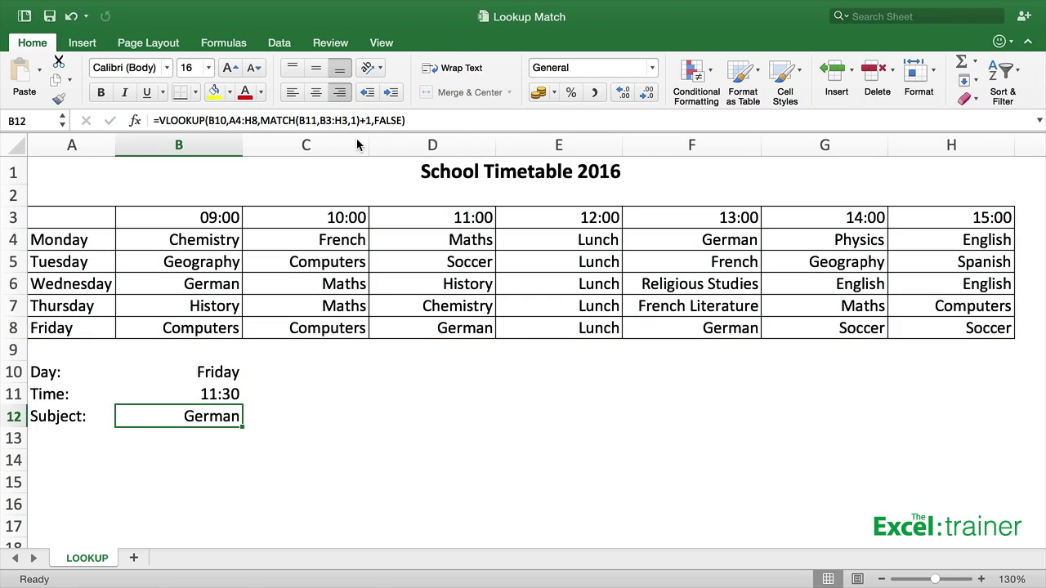